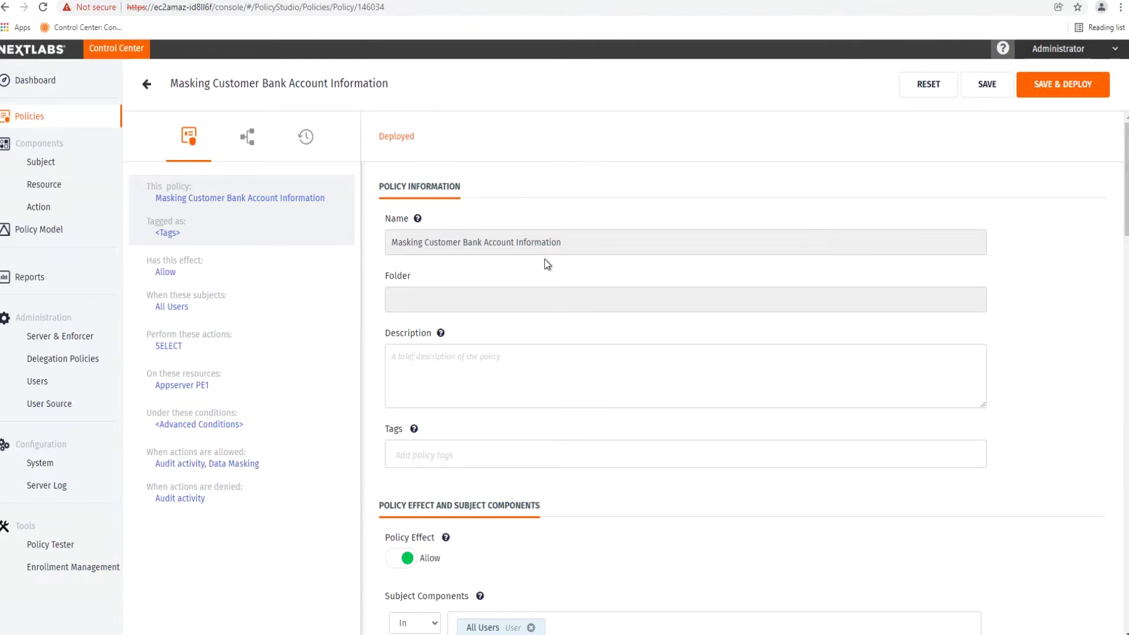
Scroll down the policy form to review the BANKL and BANKN Data Masking obligations
{"action": "scroll", "coordinate": [545, 269], "scroll_direction": "down", "scroll_amount": 4}
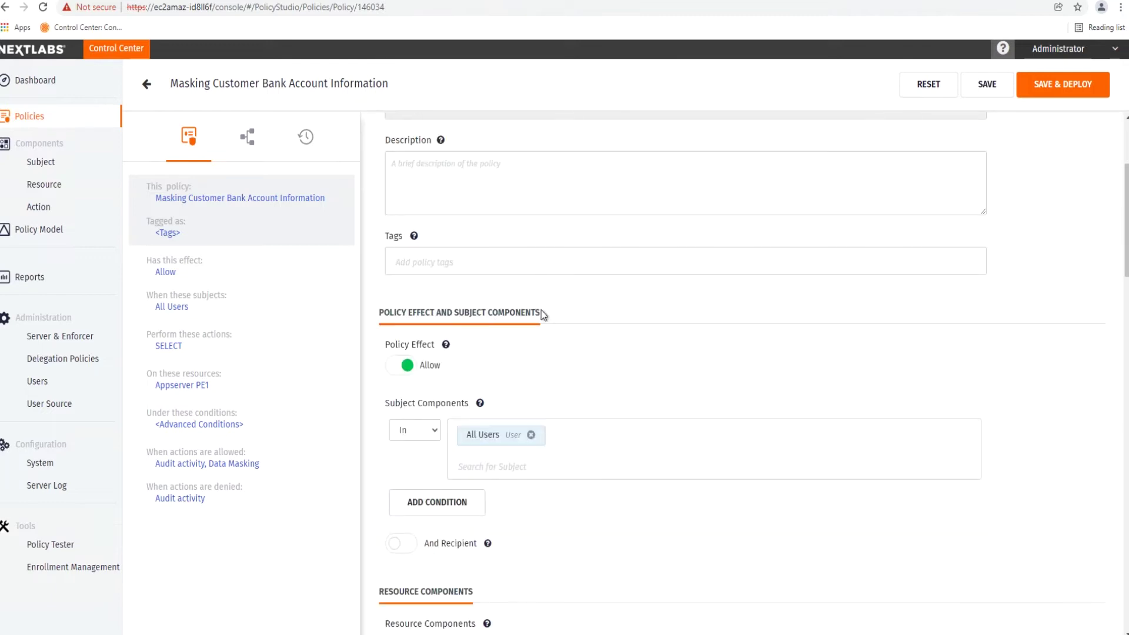
{"action": "scroll", "coordinate": [552, 372], "scroll_direction": "down", "scroll_amount": 7}
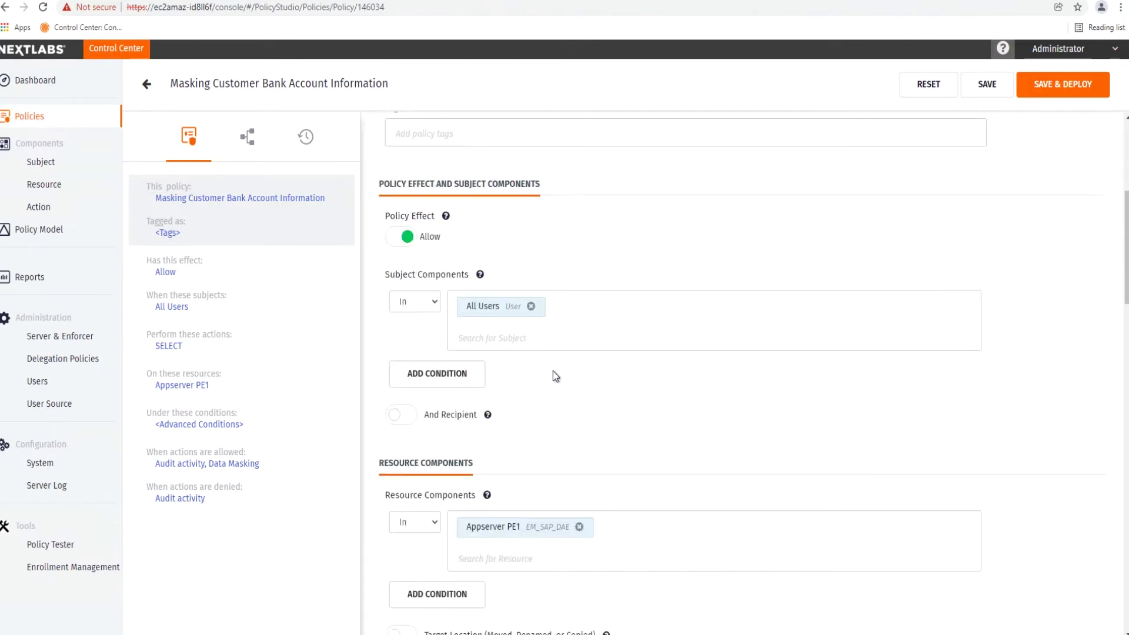
{"action": "scroll", "coordinate": [553, 372], "scroll_direction": "down", "scroll_amount": 5}
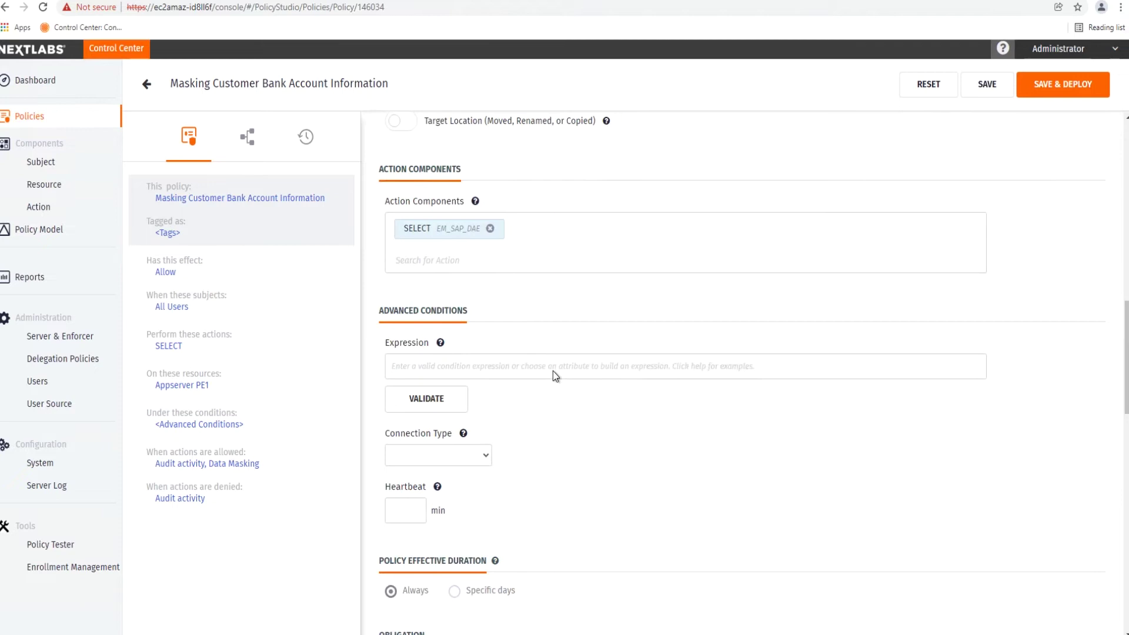
{"action": "scroll", "coordinate": [552, 371], "scroll_direction": "down", "scroll_amount": 4}
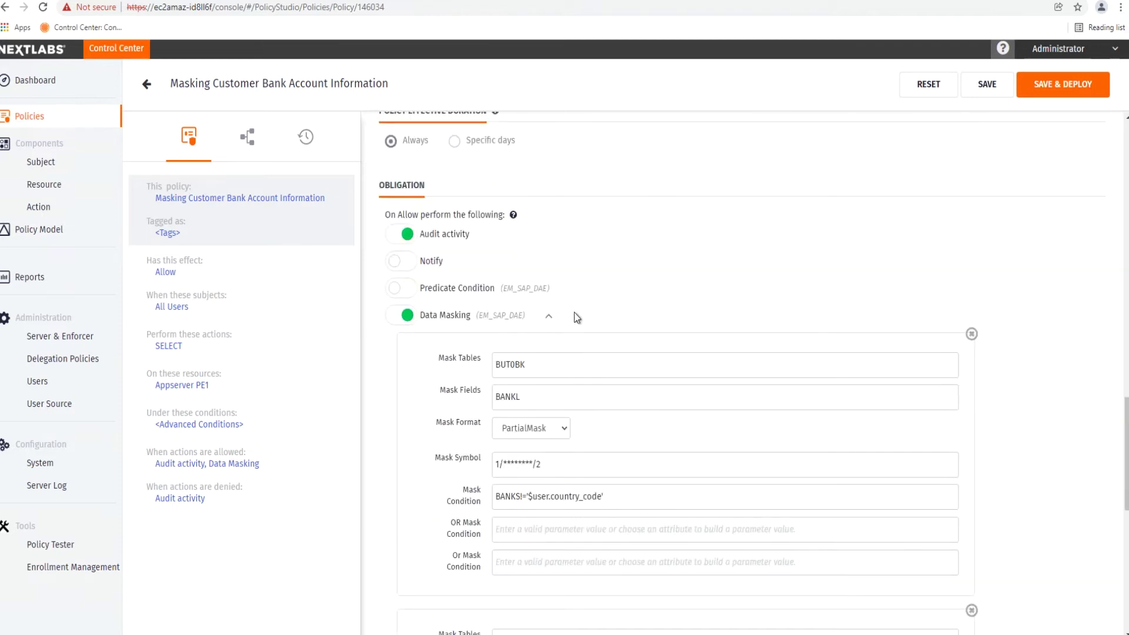
{"action": "scroll", "coordinate": [605, 292], "scroll_direction": "down", "scroll_amount": 1}
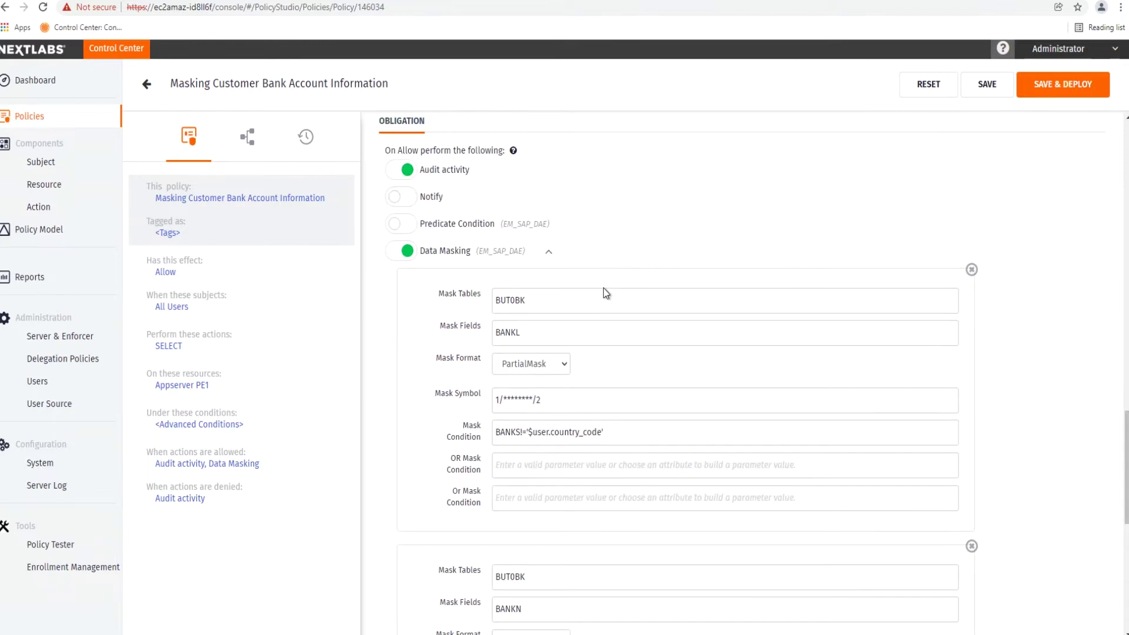
{"action": "scroll", "coordinate": [606, 292], "scroll_direction": "down", "scroll_amount": 1}
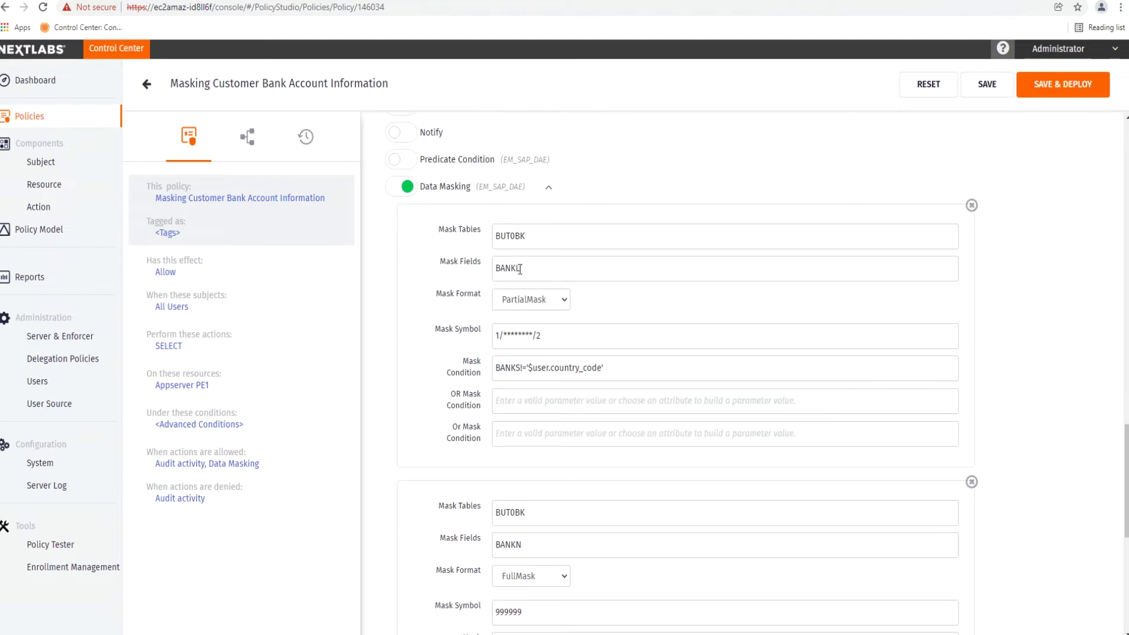
{"action": "scroll", "coordinate": [612, 297], "scroll_direction": "down", "scroll_amount": 1}
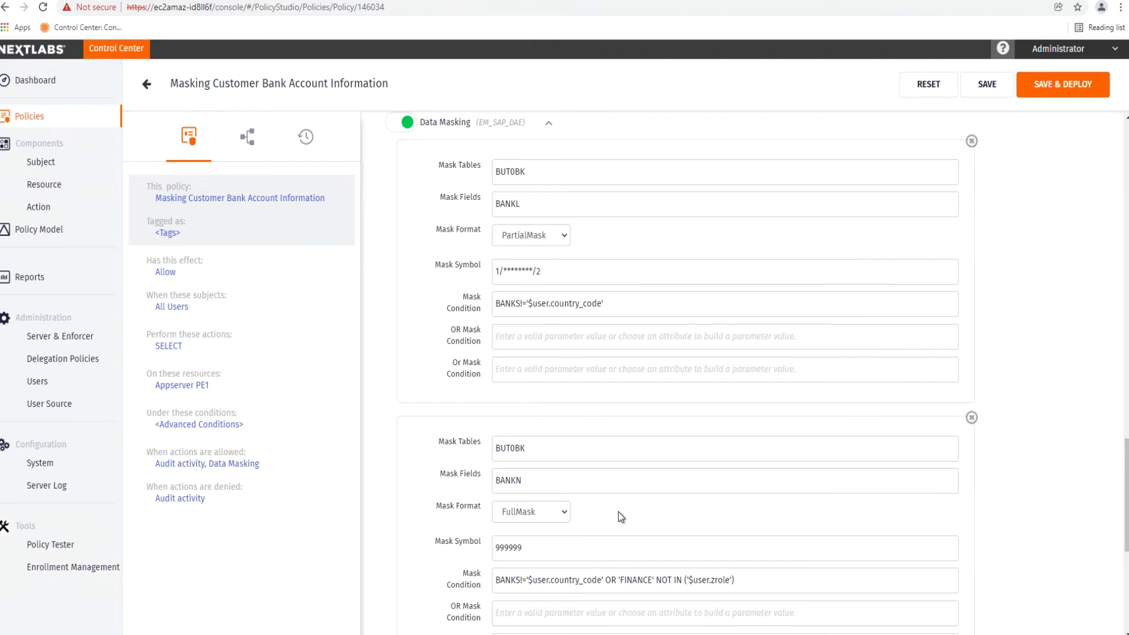
{"action": "scroll", "coordinate": [618, 513], "scroll_direction": "down", "scroll_amount": 2}
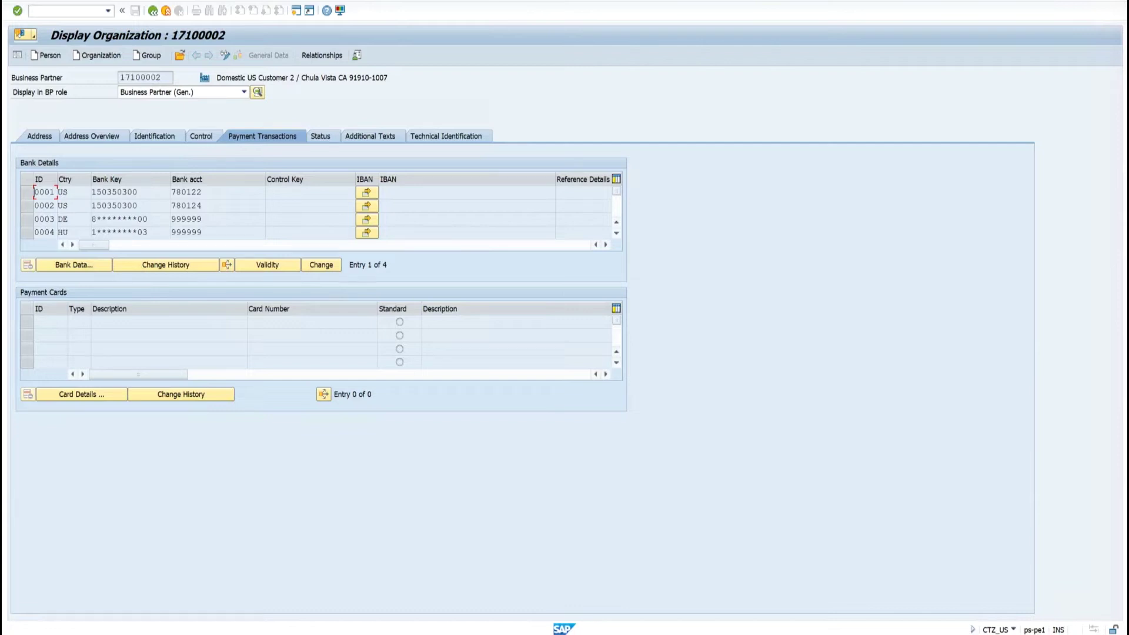
{"action": "left_click", "coordinate": [1013, 629]}
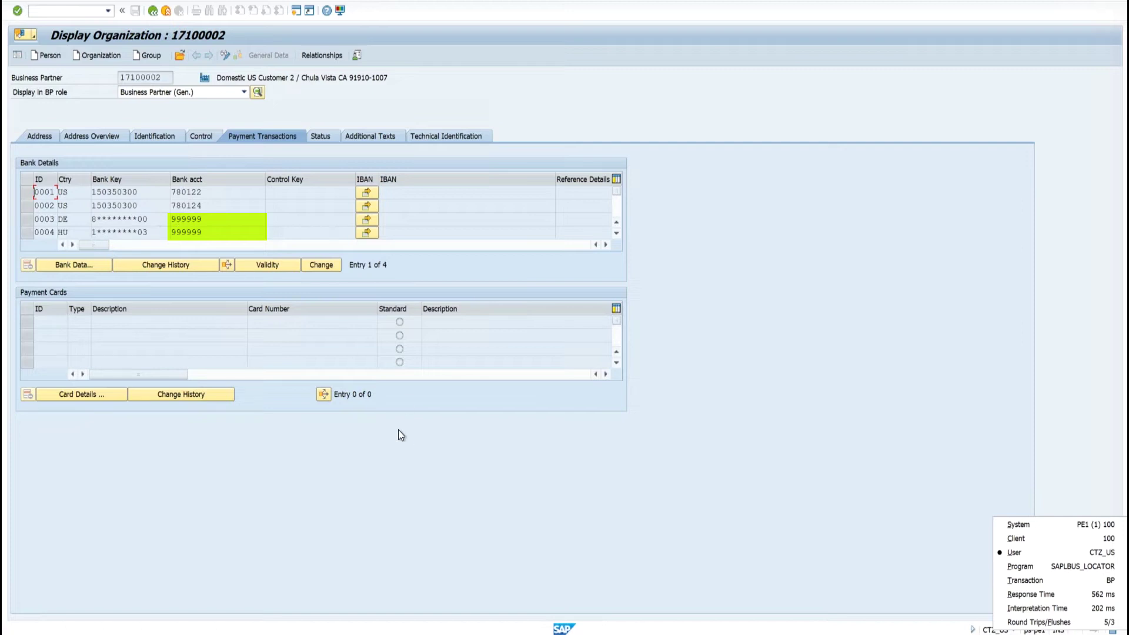
{"action": "mouse_move", "coordinate": [579, 630]}
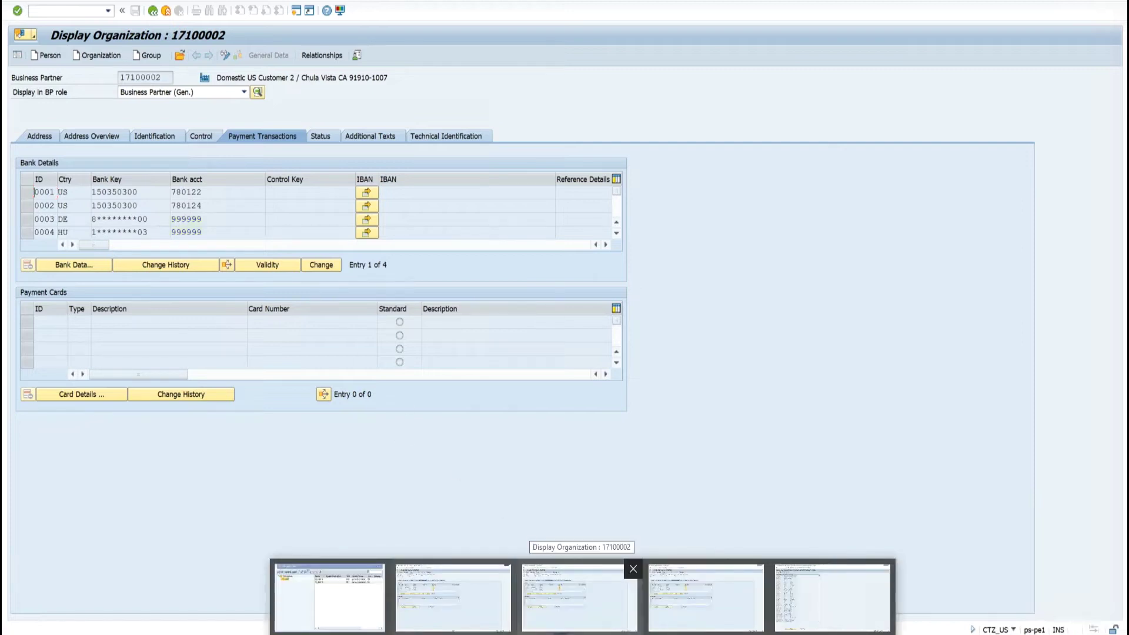
Switch to the second US user's SAP session and check its logged-in user in system info
{"action": "left_click", "coordinate": [579, 597]}
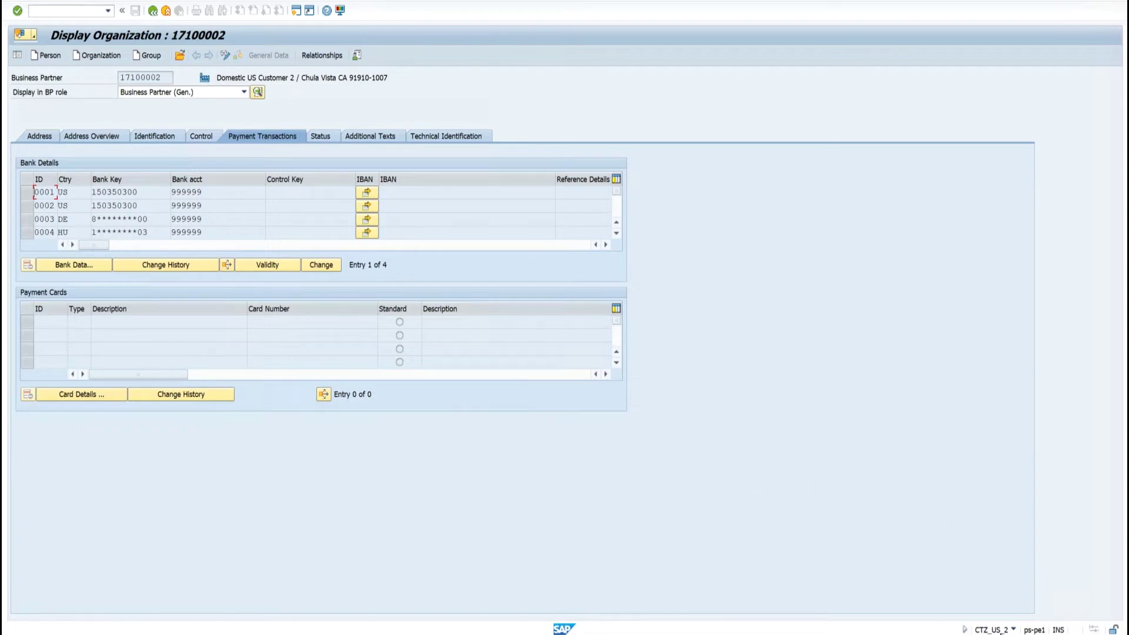
{"action": "left_click", "coordinate": [1013, 628]}
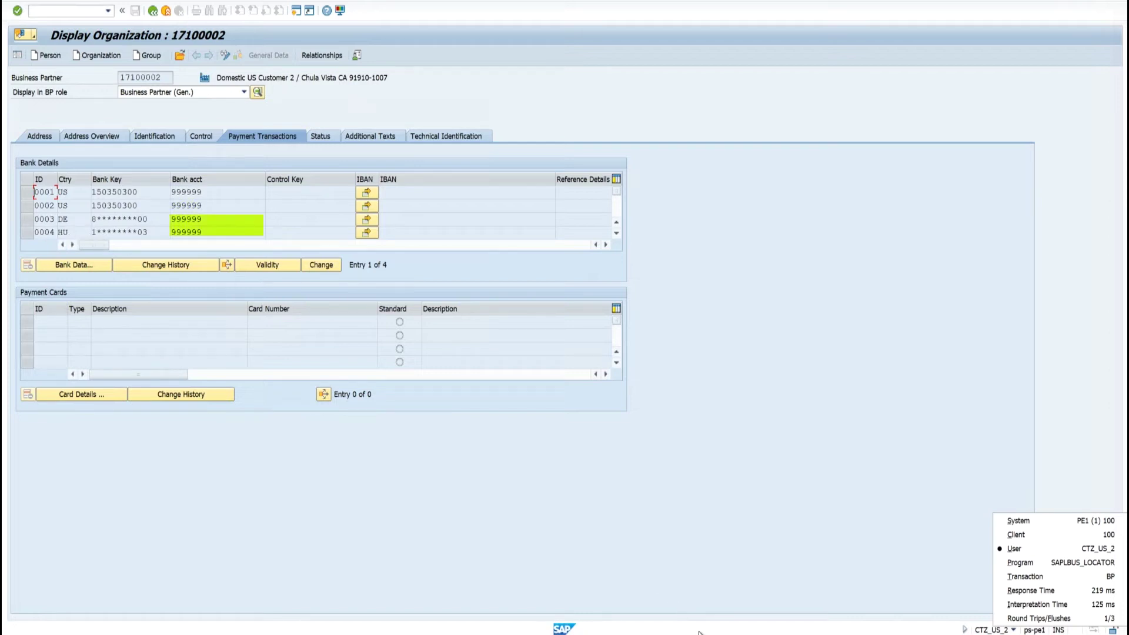
Activate the German user's SAP session and confirm the logged-in user in system info
{"action": "mouse_move", "coordinate": [697, 629]}
{"action": "left_click", "coordinate": [705, 596]}
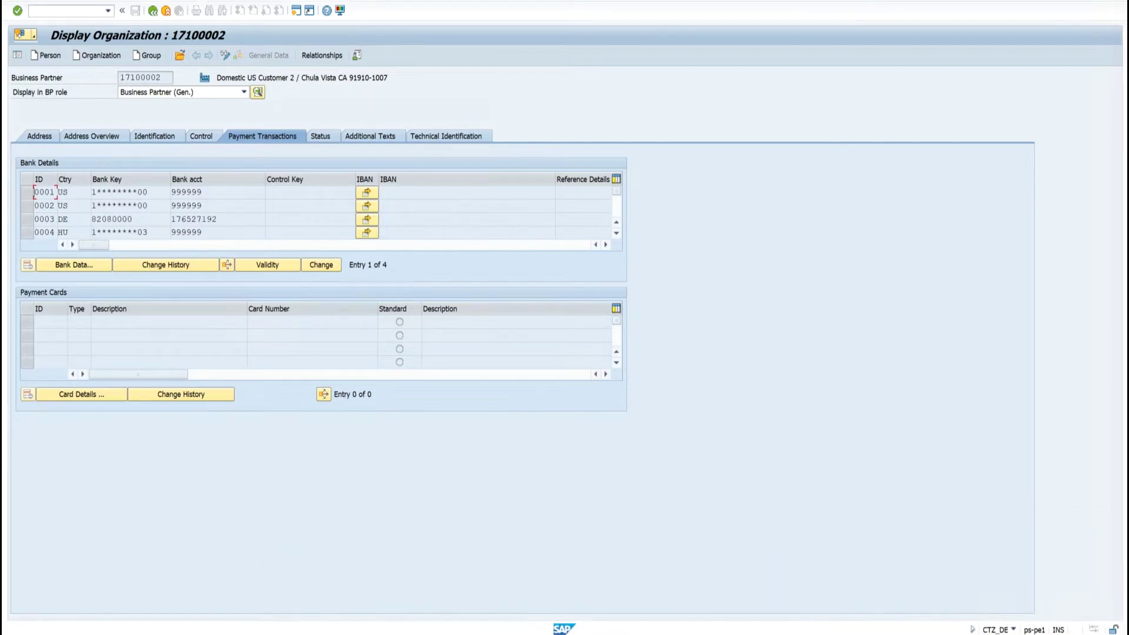
{"action": "left_click", "coordinate": [1012, 629]}
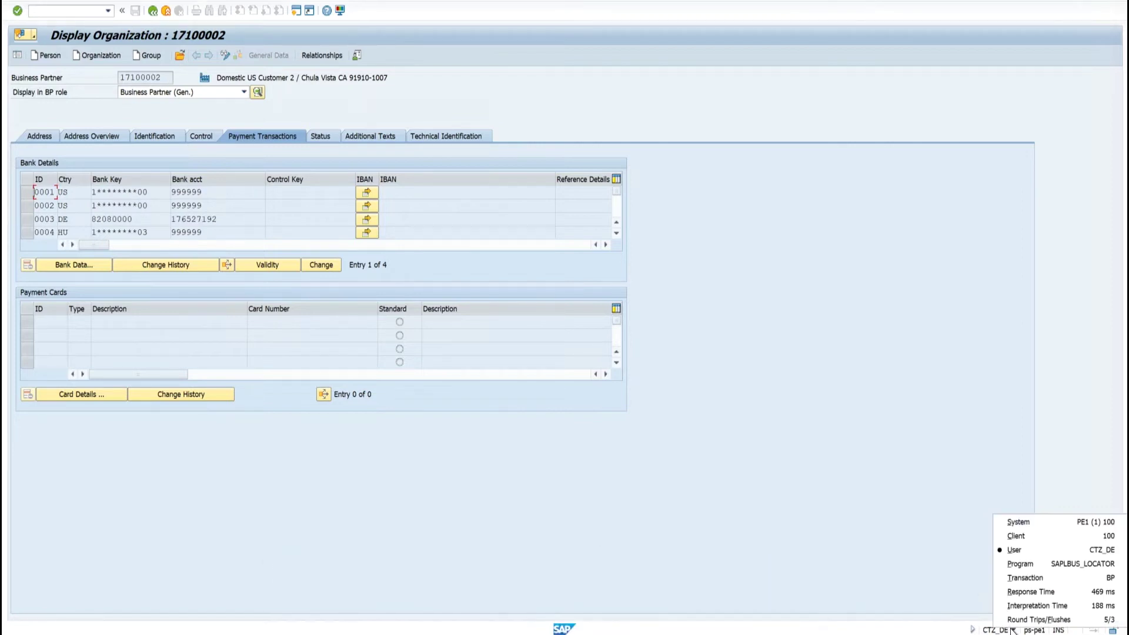
{"action": "left_click", "coordinate": [880, 559]}
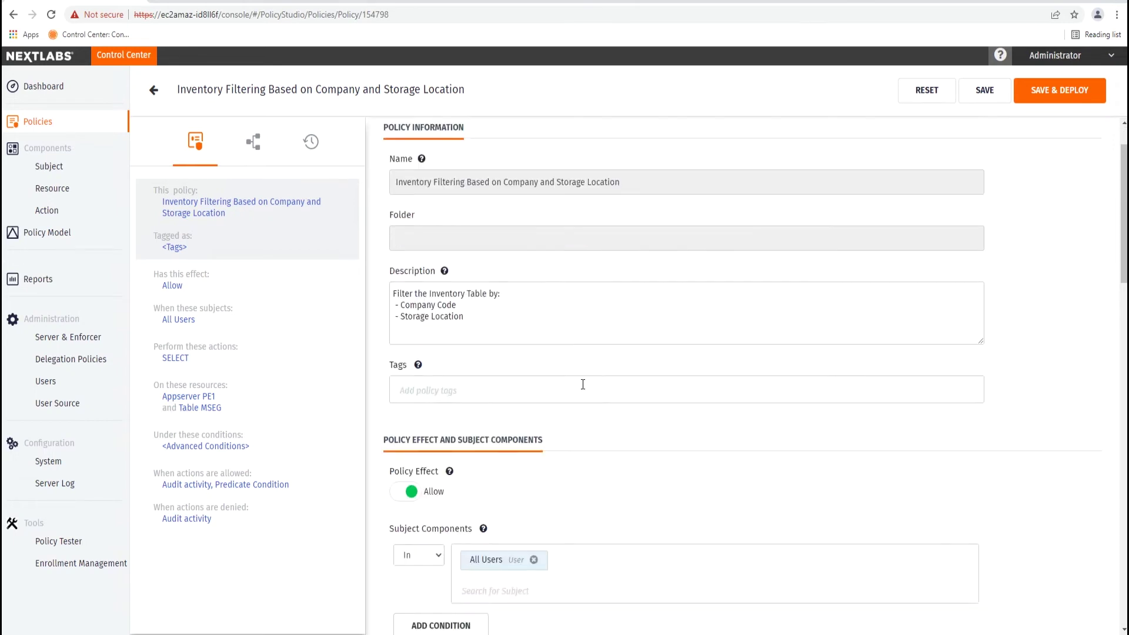
Expand the inventory filtering policy's Predicate Condition obligation and read the full condition text
{"action": "scroll", "coordinate": [573, 381], "scroll_direction": "down", "scroll_amount": 4}
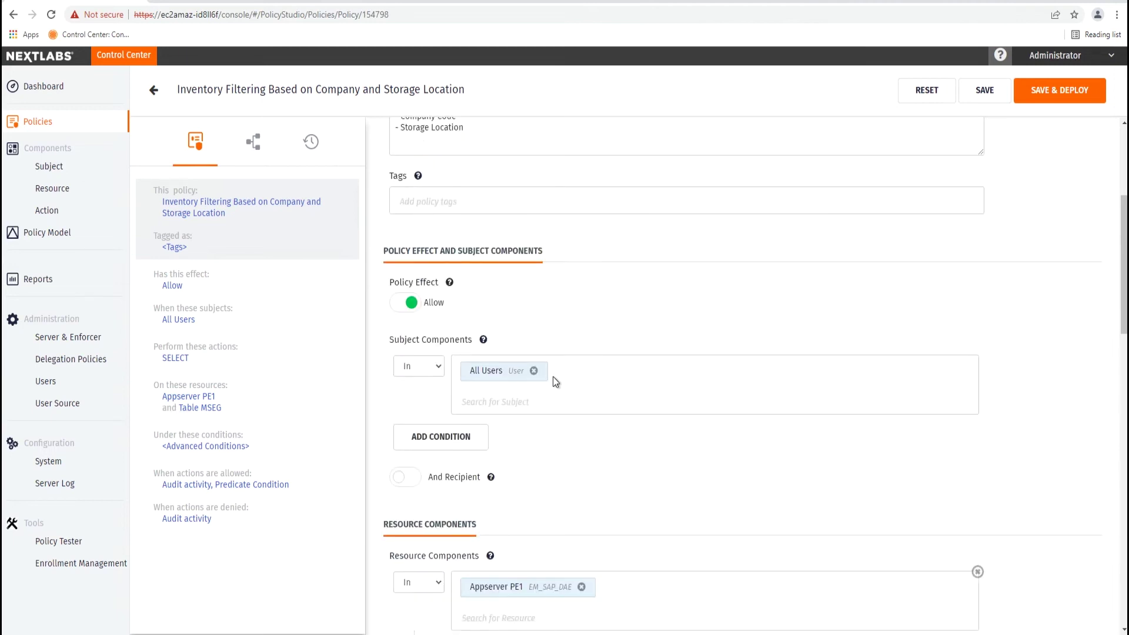
{"action": "scroll", "coordinate": [595, 387], "scroll_direction": "down", "scroll_amount": 4}
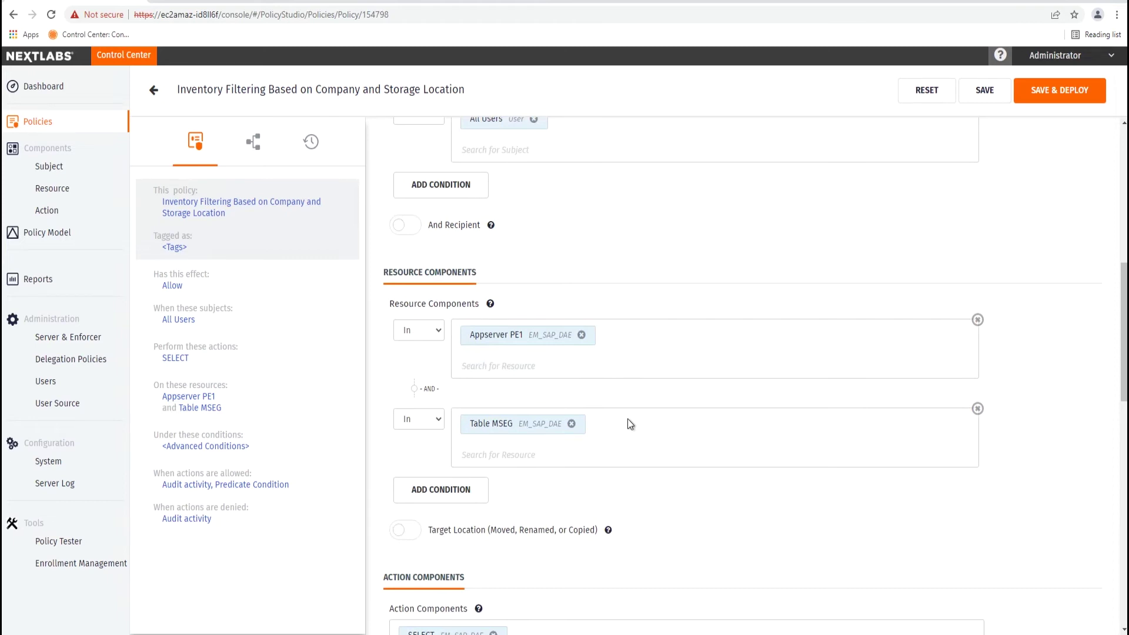
{"action": "scroll", "coordinate": [648, 421], "scroll_direction": "down", "scroll_amount": 6}
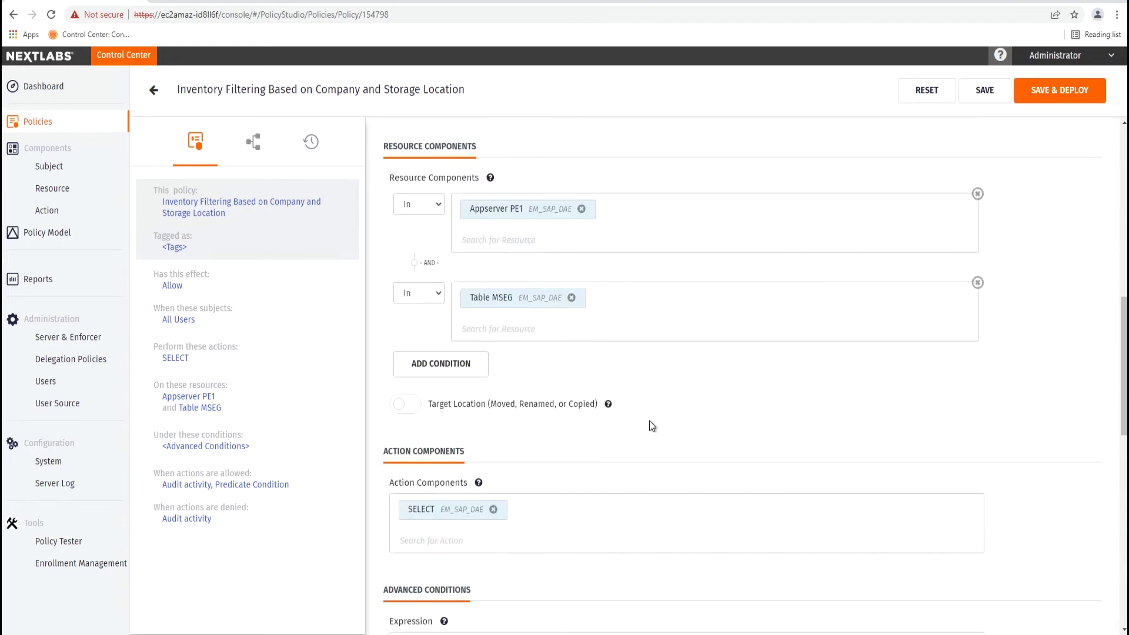
{"action": "scroll", "coordinate": [648, 420], "scroll_direction": "down", "scroll_amount": 6}
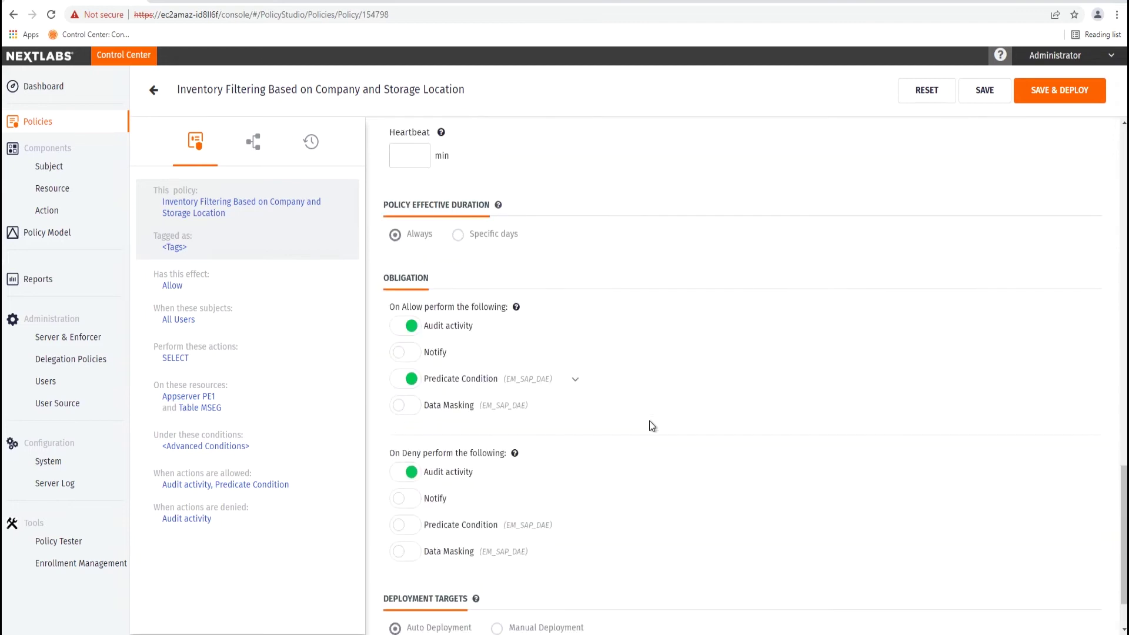
{"action": "left_click", "coordinate": [575, 380]}
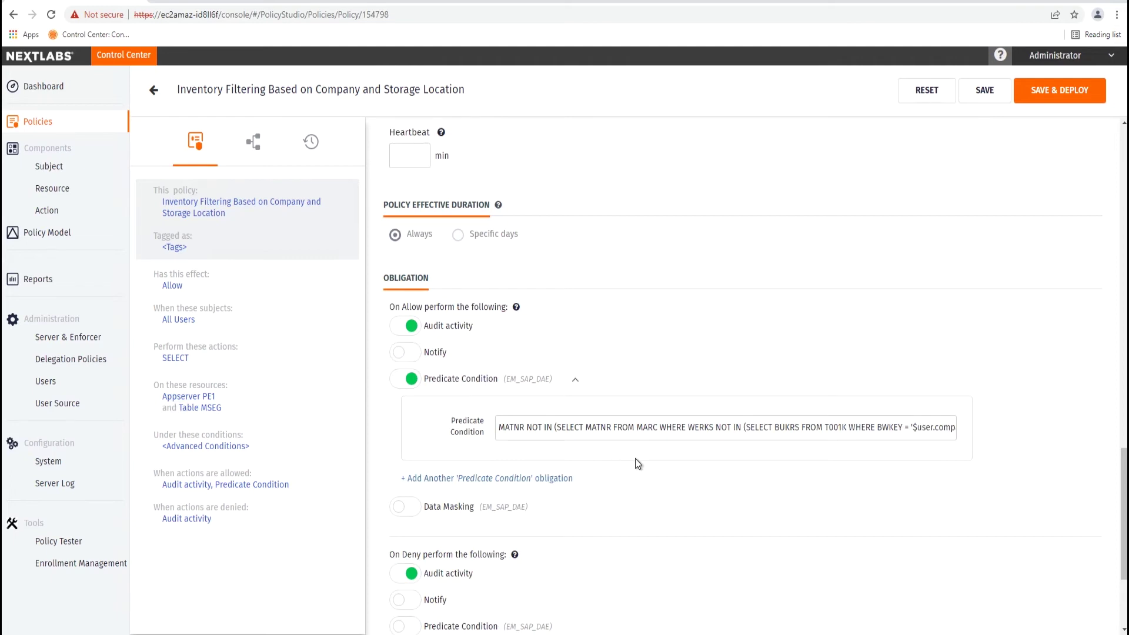
{"action": "left_click", "coordinate": [930, 426]}
{"action": "key", "text": "Right"}
{"action": "key", "text": "Right"}
{"action": "key", "text": "Right"}
{"action": "key", "text": "Right"}
{"action": "key", "text": "Right"}
{"action": "key", "text": "Right"}
{"action": "key", "text": "Right"}
{"action": "key", "text": "Right"}
{"action": "key", "text": "Right"}
{"action": "key", "text": "Right"}
{"action": "key", "text": "Right"}
{"action": "key", "text": "Right"}
{"action": "key", "text": "Right"}
{"action": "key", "text": "Right"}
{"action": "key", "text": "Right"}
{"action": "key", "text": "Right"}
{"action": "key", "text": "Right"}
{"action": "key", "text": "Right"}
{"action": "key", "text": "Right"}
{"action": "key", "text": "Right"}
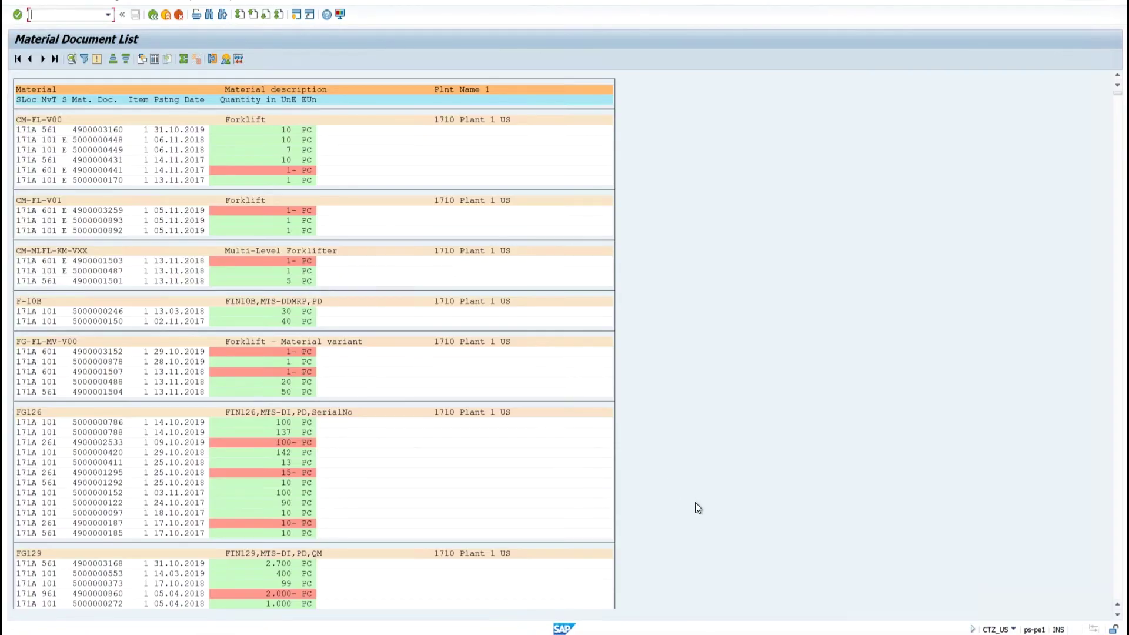
Confirm the user of each MB51 session, ending on the second US user's 171B list
{"action": "left_click", "coordinate": [1013, 629]}
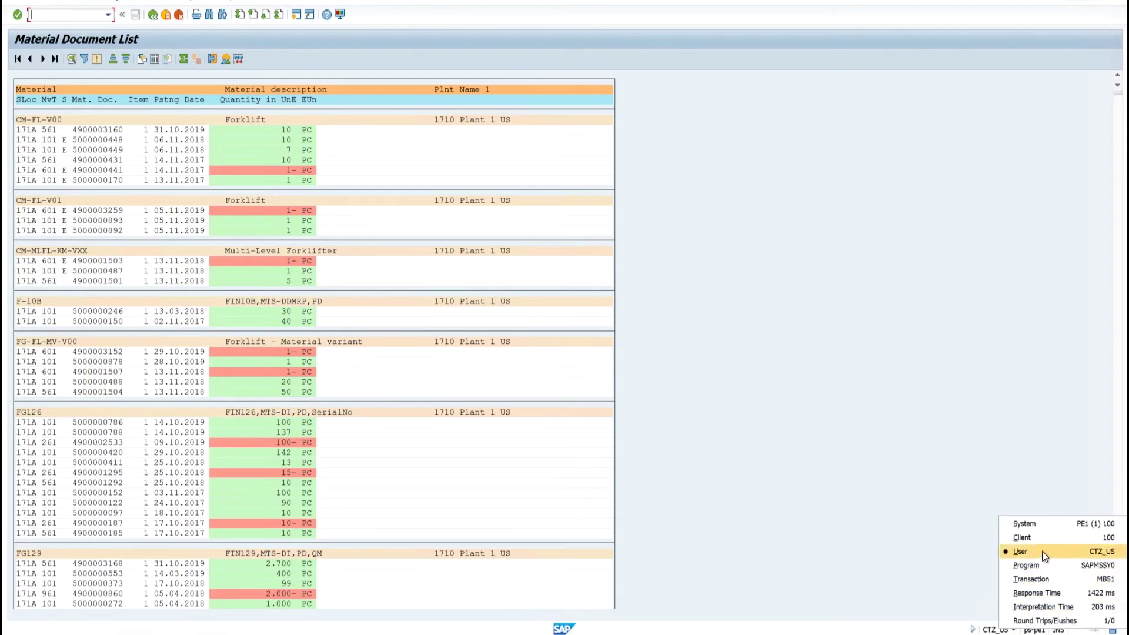
{"action": "left_click", "coordinate": [911, 565]}
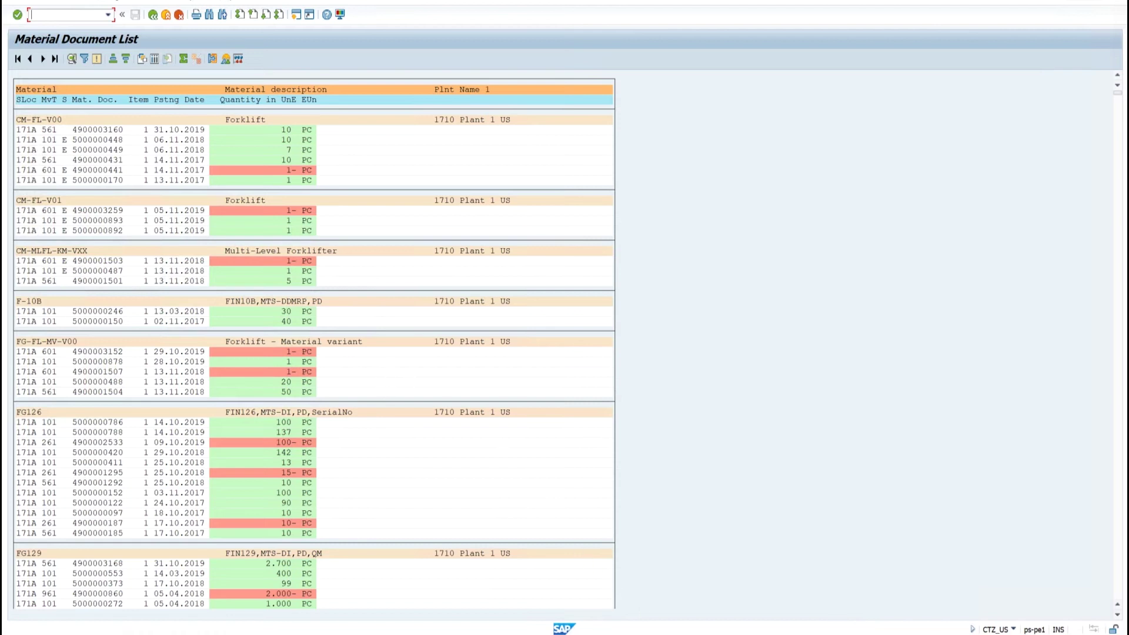
{"action": "scroll", "coordinate": [314, 341], "scroll_direction": "down", "scroll_amount": 10}
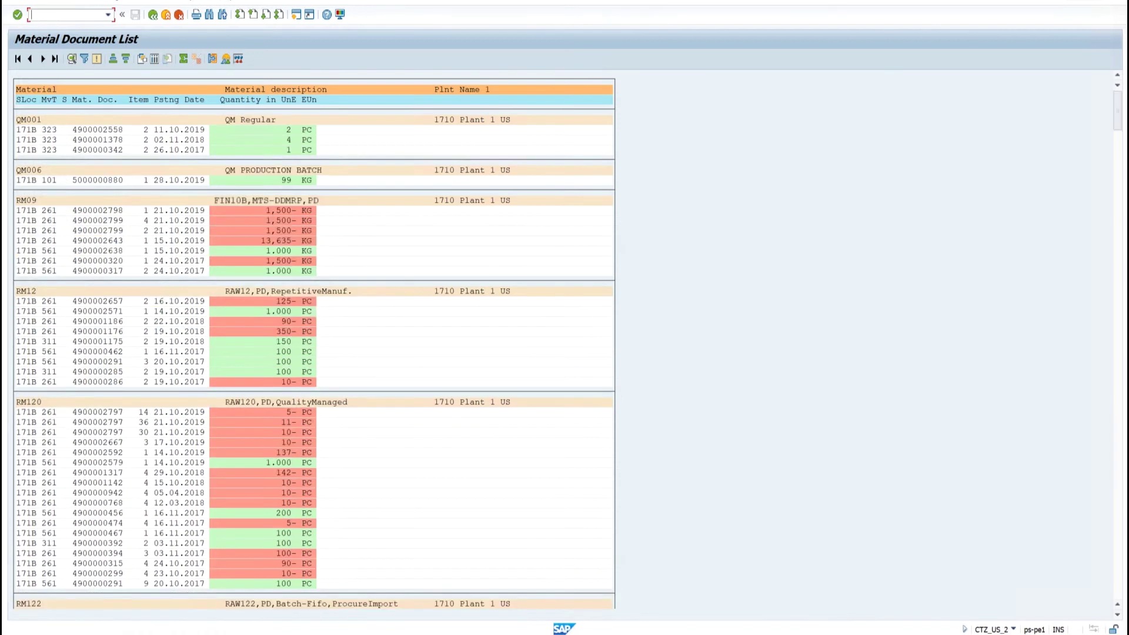
{"action": "left_click", "coordinate": [1013, 630]}
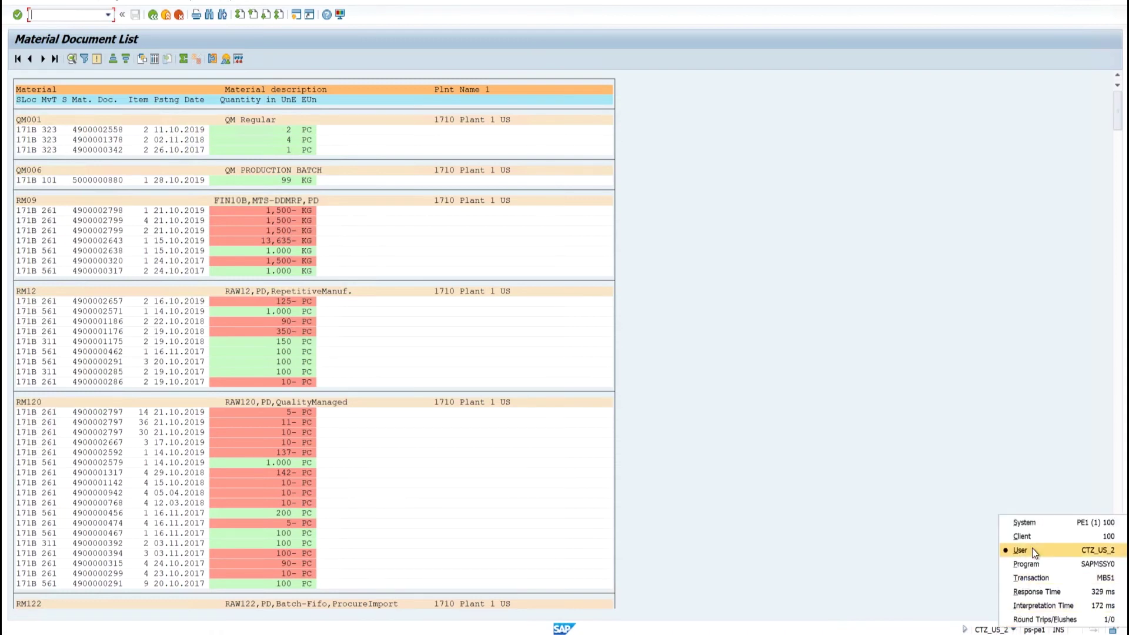
{"action": "left_click", "coordinate": [788, 536]}
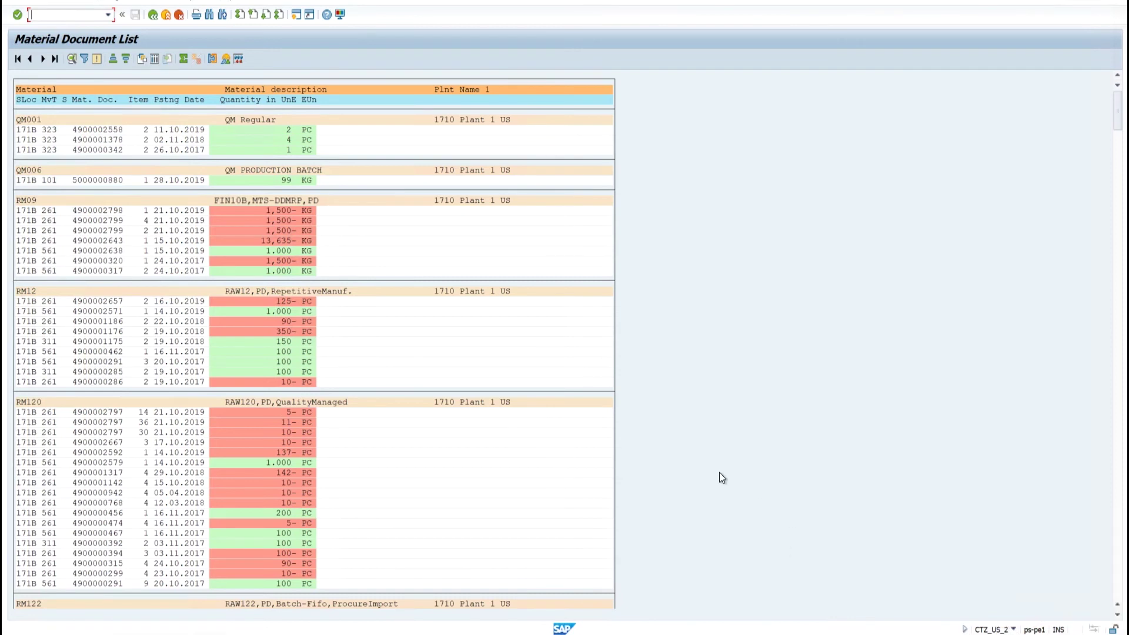